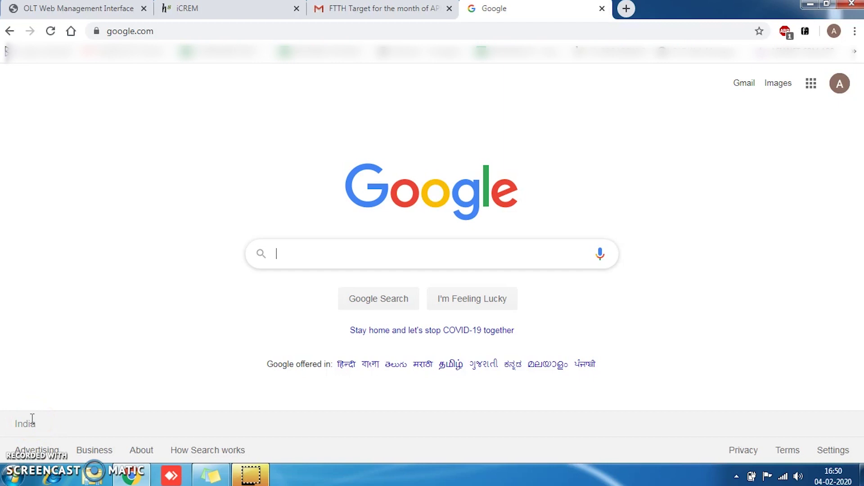
# - Log in to the OLT Web Management Interface with username admin and the account password
pyautogui.click(36, 419)
pyautogui.click(92, 402)
pyautogui.click(78, 8)
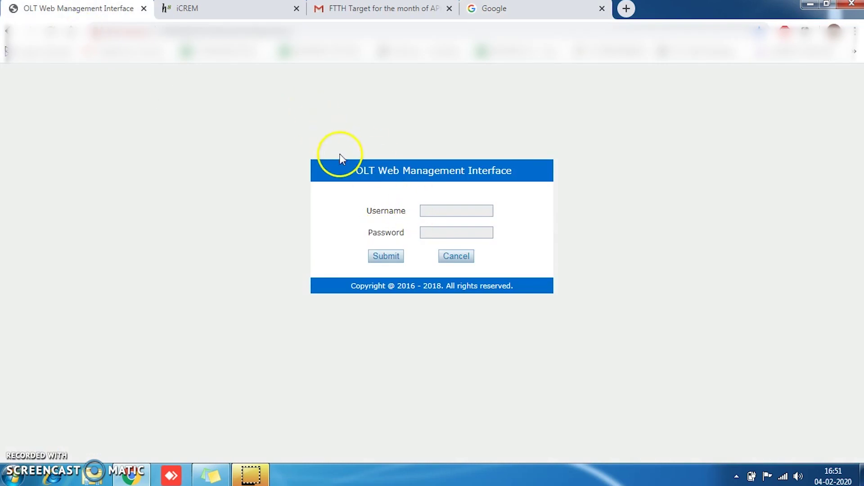
pyautogui.click(436, 211)
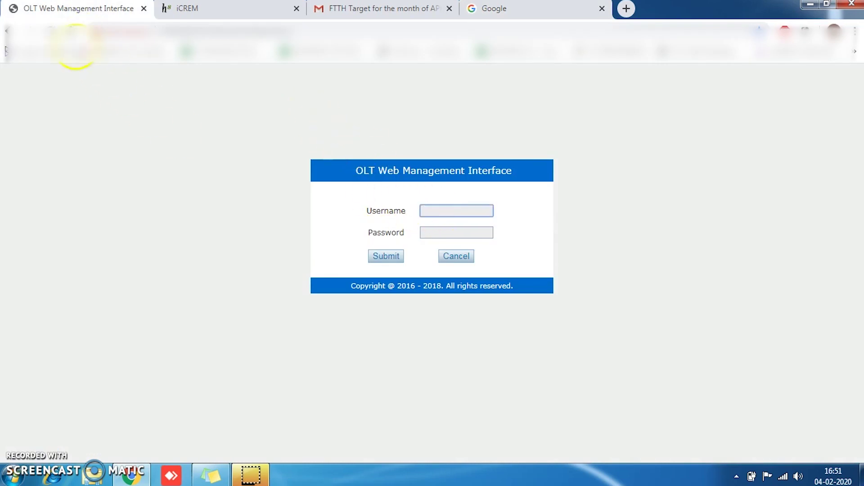
pyautogui.click(431, 211)
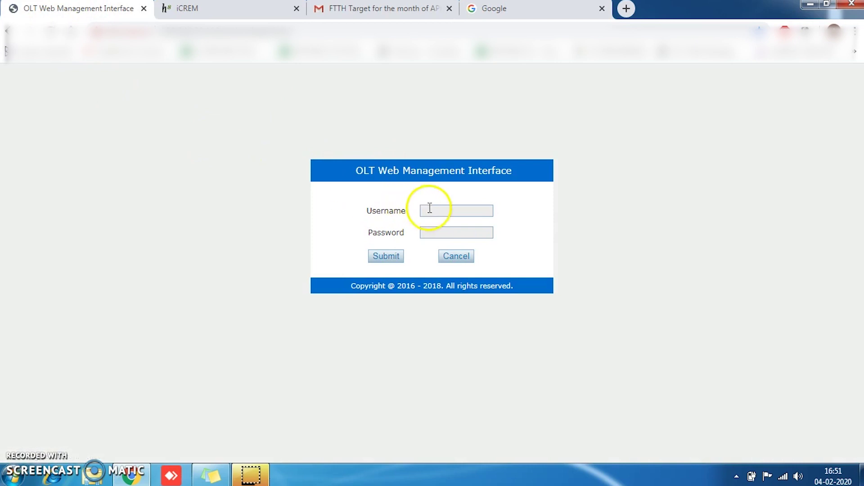
pyautogui.click(430, 211)
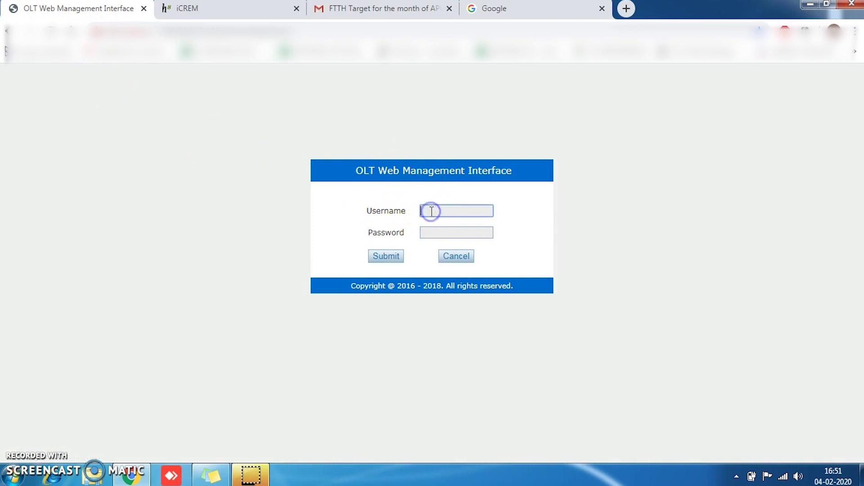
pyautogui.write('admin')
pyautogui.press('Tab')
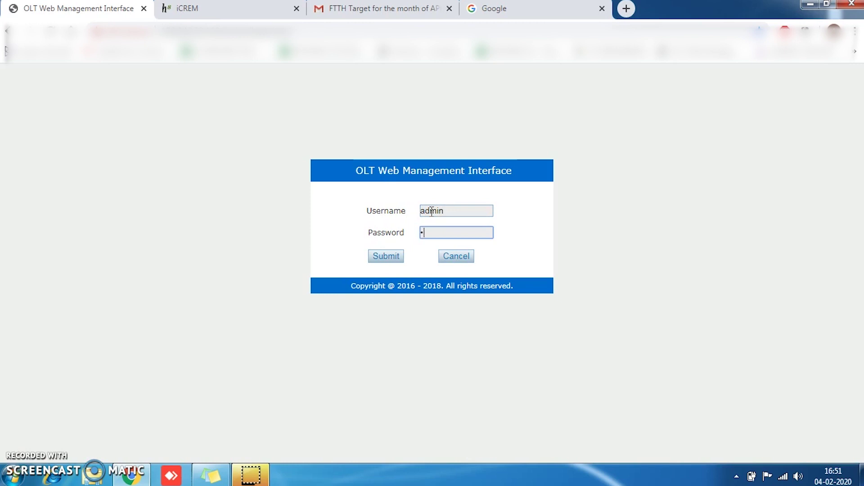
pyautogui.write('••••••••')
pyautogui.press('Return')
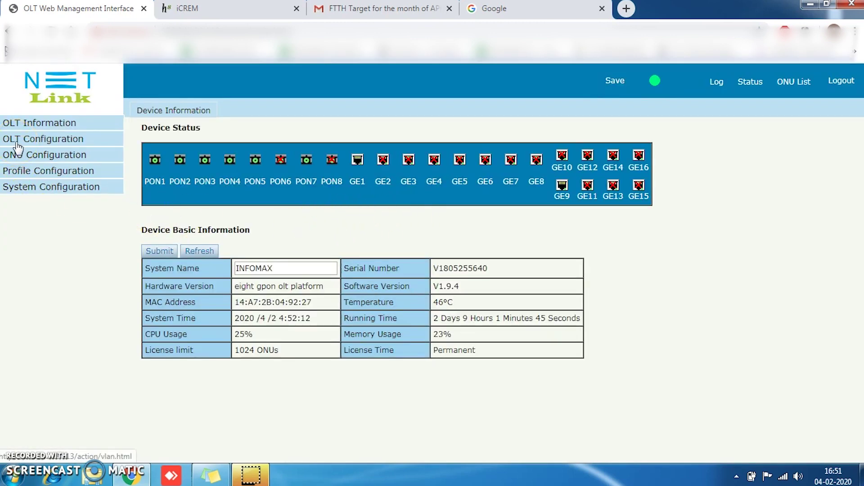
# - Open the ONU authentication list and review the ONUs registered on port PON1
pyautogui.click(33, 157)
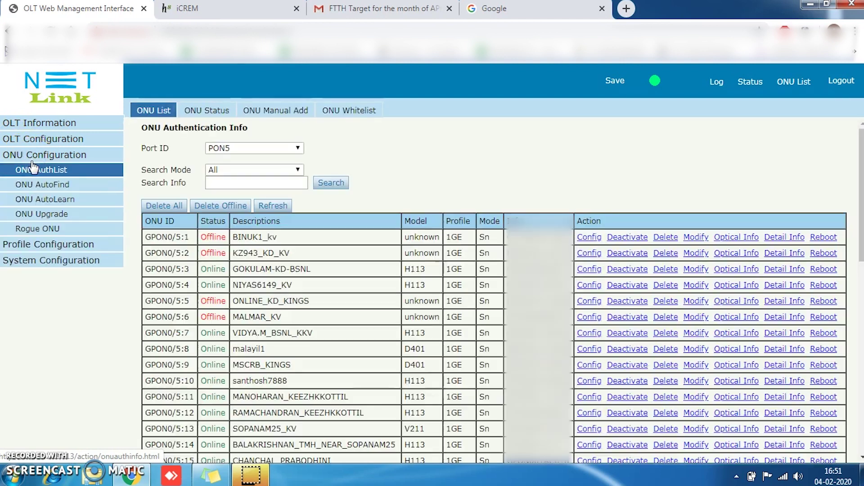
pyautogui.click(225, 148)
pyautogui.click(225, 157)
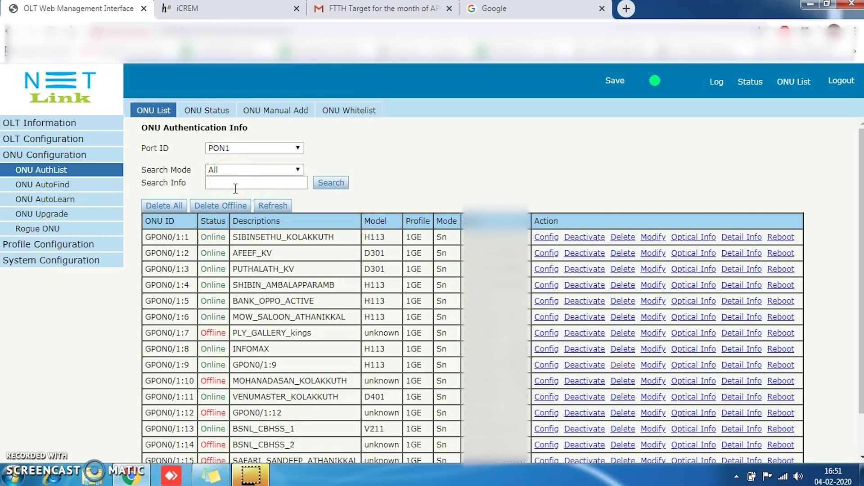
pyautogui.scroll(-2, 237, 191)
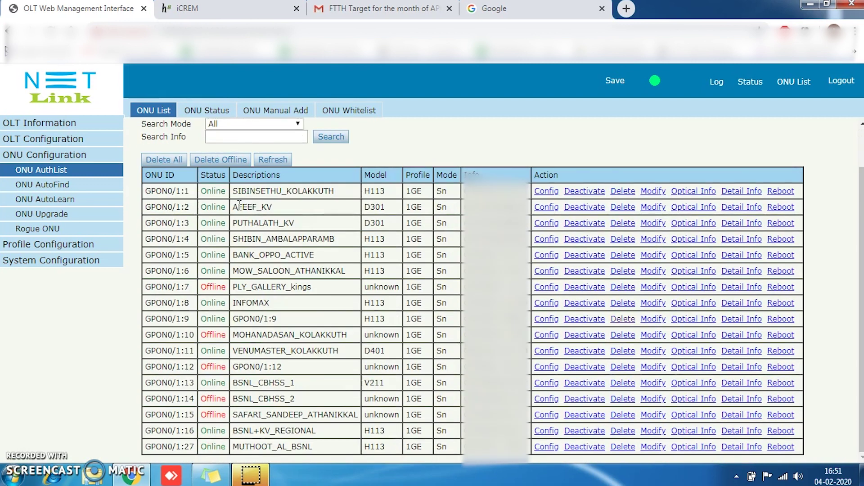
pyautogui.click(249, 249)
pyautogui.scroll(2, 251, 252)
# - Switch the ONU authentication list to port PON2 and look through its registered ONUs
pyautogui.click(251, 145)
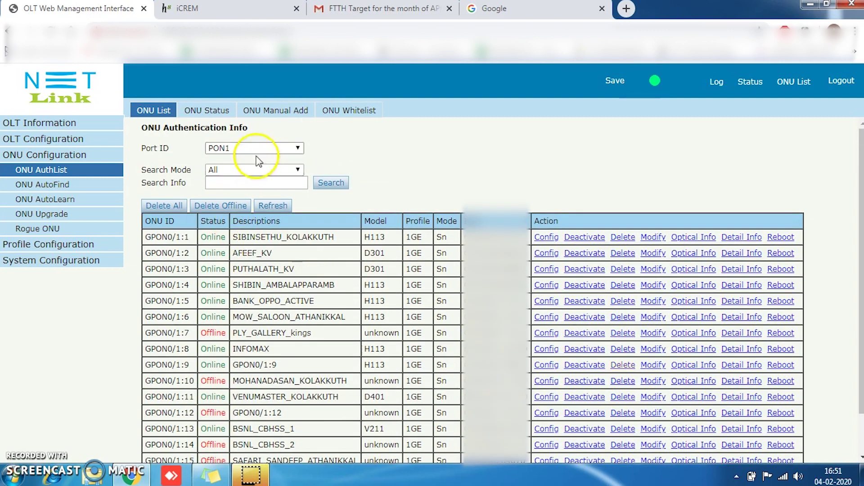
pyautogui.click(257, 171)
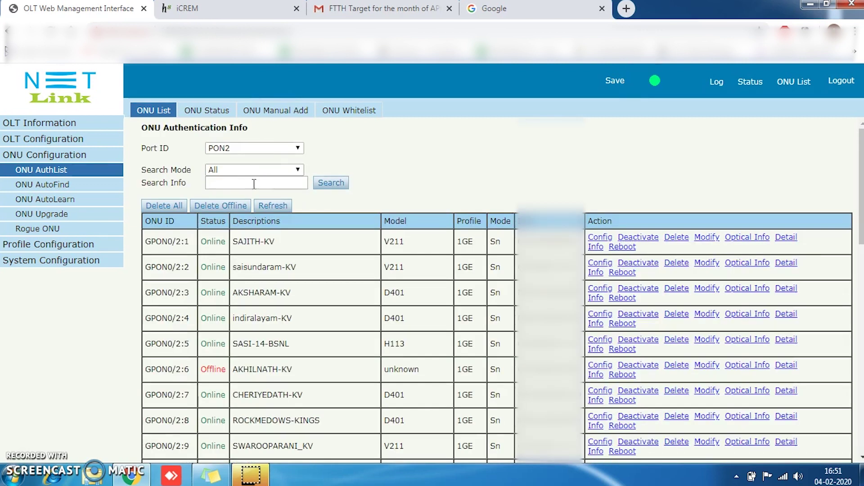
pyautogui.scroll(-3, 257, 203)
pyautogui.scroll(3, 256, 203)
# - Check ONU automatic discovery for unregistered ONUs on port PON2
pyautogui.click(19, 188)
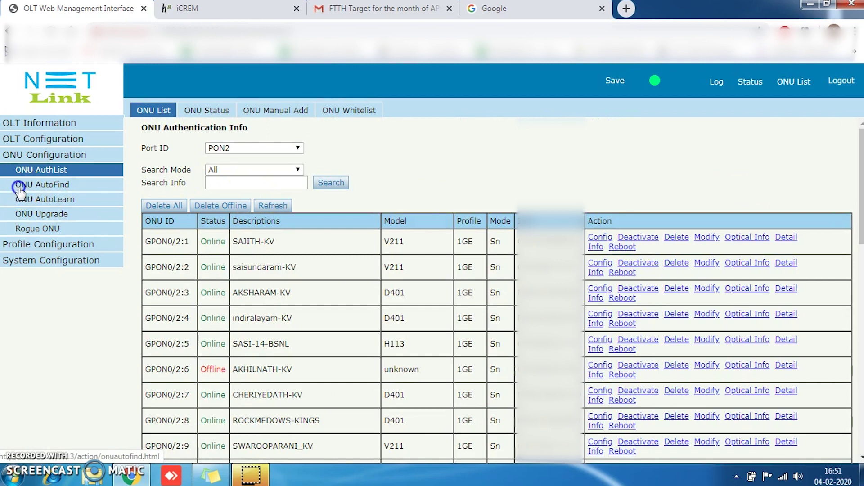
pyautogui.click(229, 153)
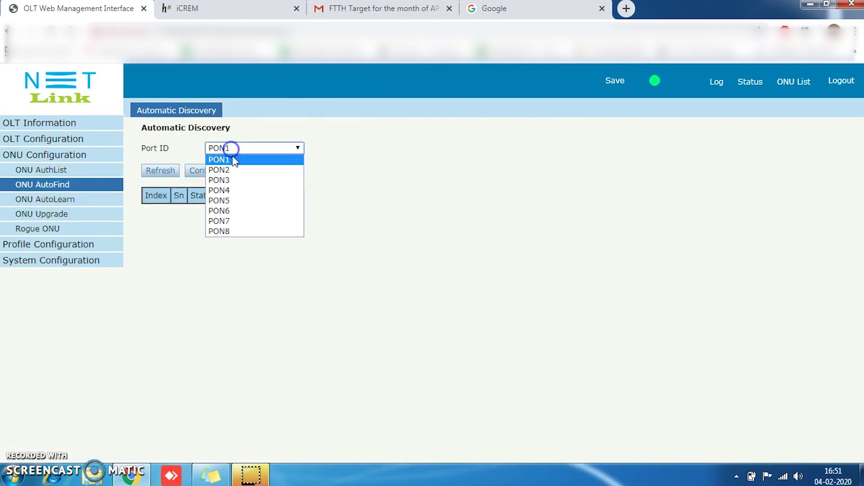
pyautogui.click(237, 167)
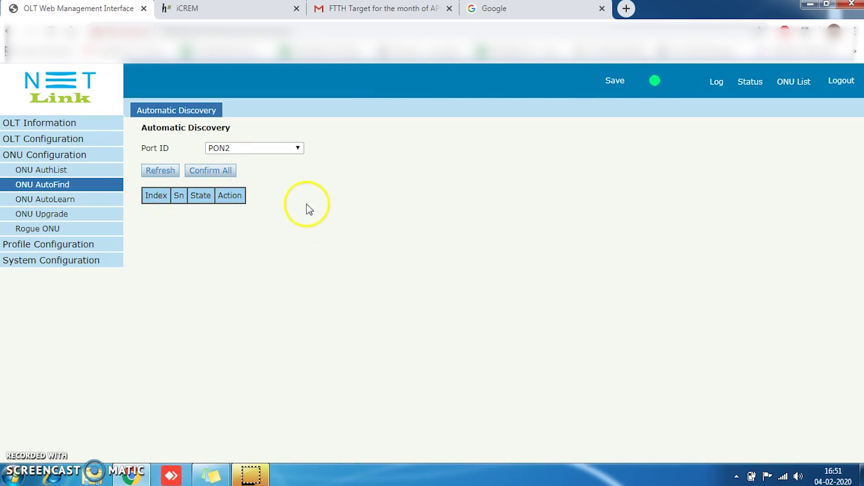
pyautogui.moveTo(183, 215); pyautogui.dragTo(291, 219)
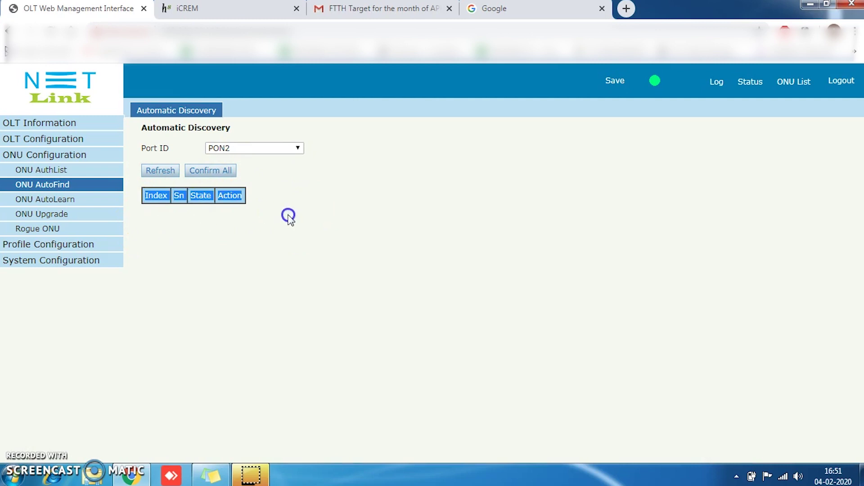
pyautogui.click(286, 217)
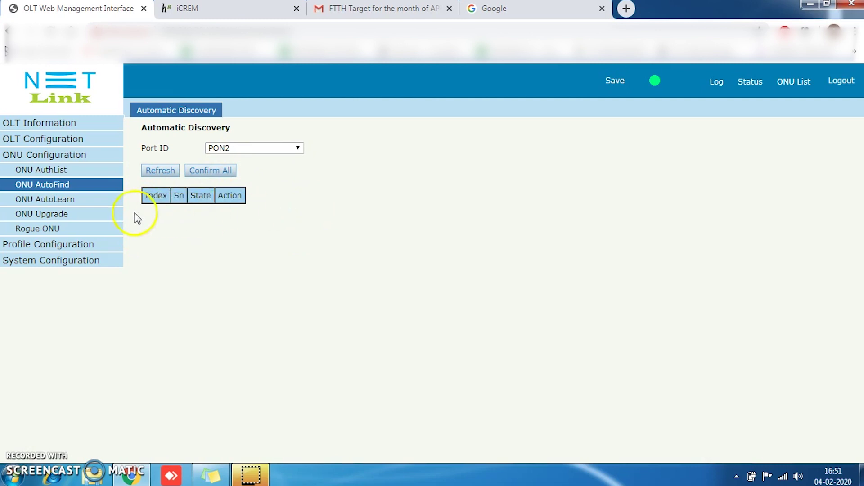
# - Open the manual ONU add form and choose PON1 as the PON port with Sn as the authentication mode
pyautogui.click(58, 157)
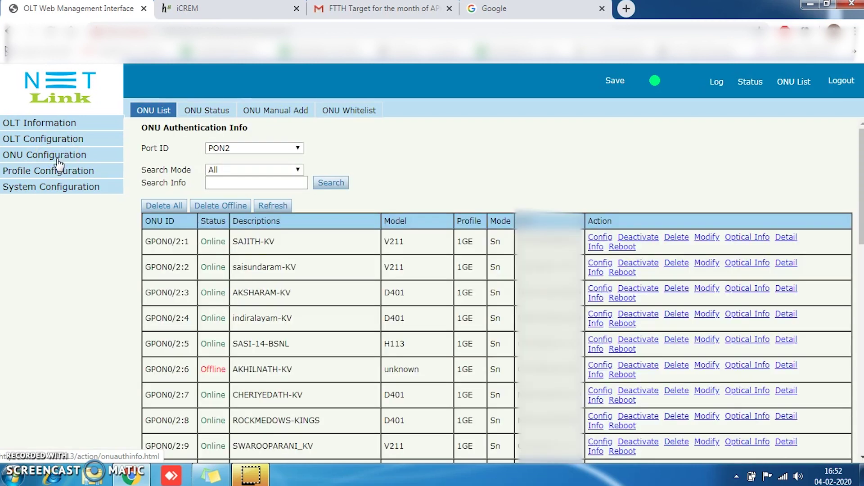
pyautogui.click(58, 160)
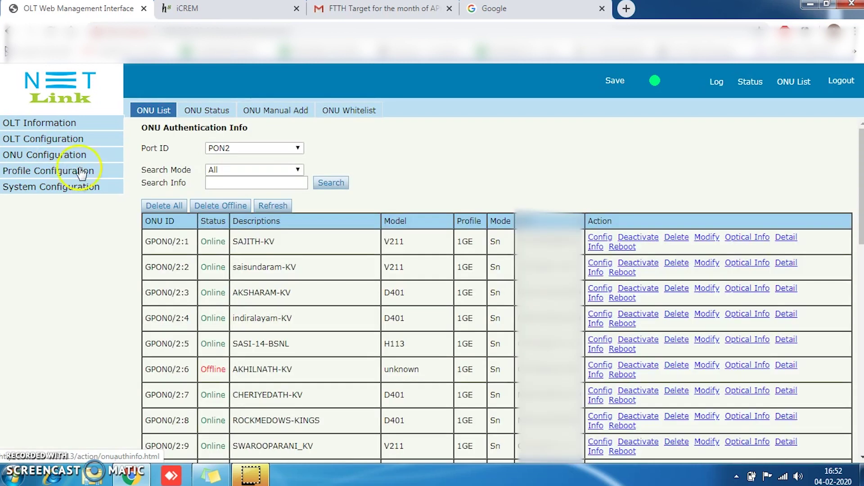
pyautogui.click(44, 159)
pyautogui.click(144, 118)
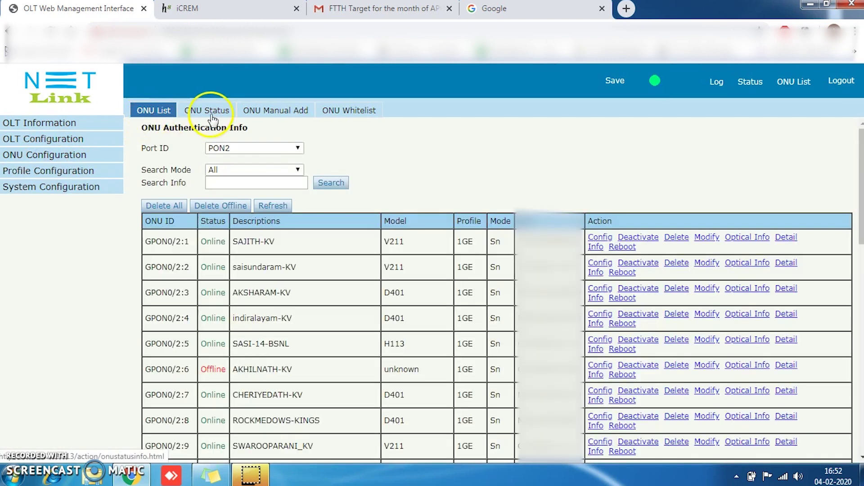
pyautogui.click(269, 116)
pyautogui.click(192, 156)
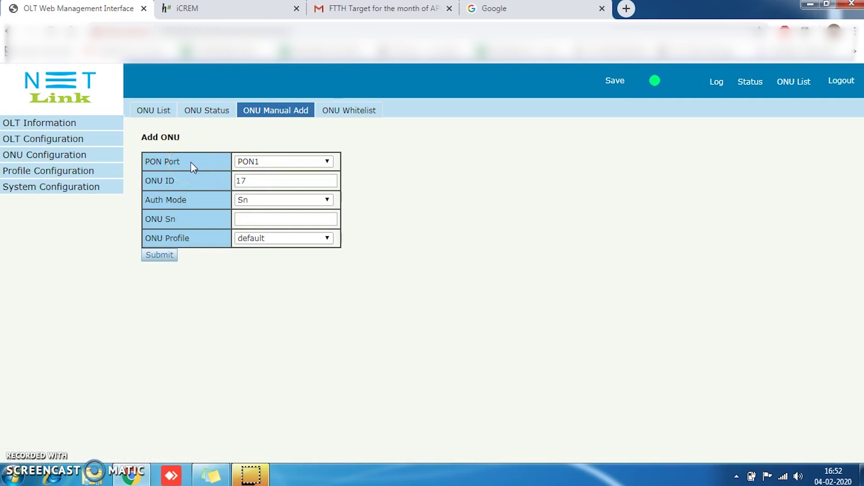
pyautogui.click(251, 166)
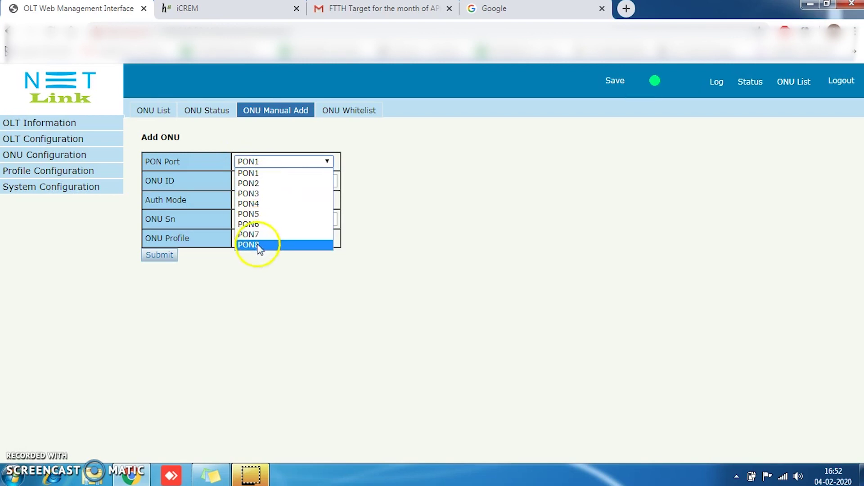
pyautogui.click(258, 173)
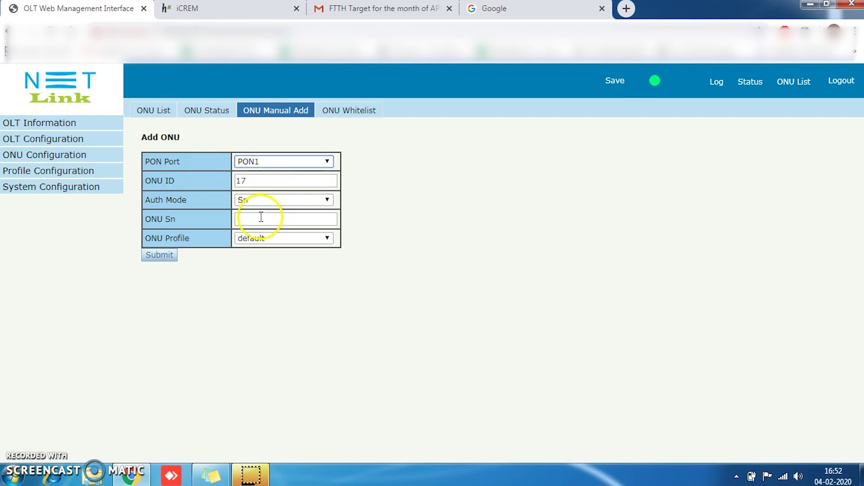
pyautogui.click(255, 200)
pyautogui.click(254, 199)
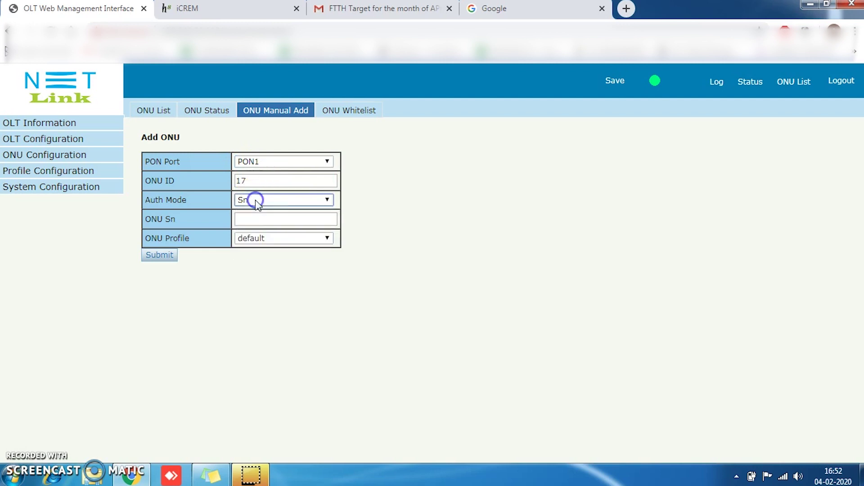
# - Enter the new ONU's serial number in the manual add form
pyautogui.click(256, 219)
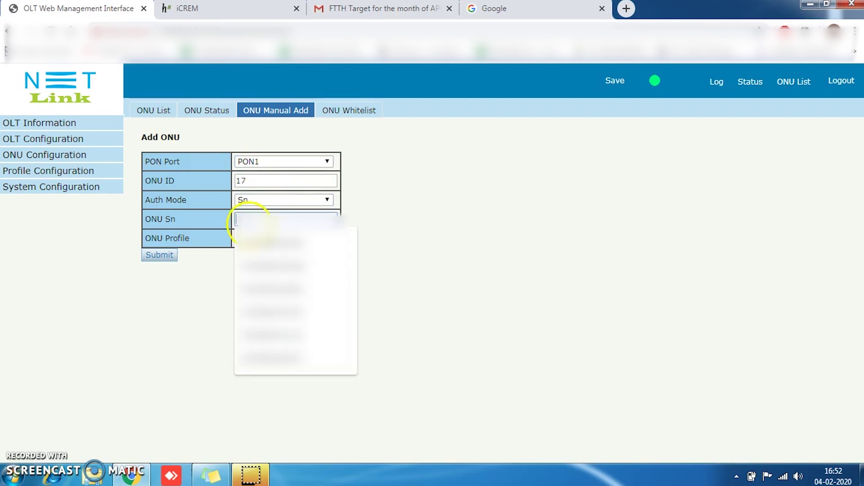
pyautogui.click(253, 231)
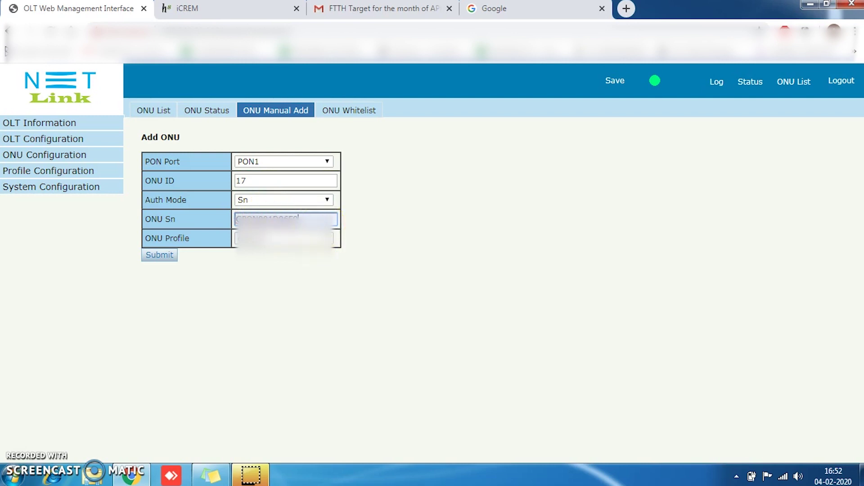
pyautogui.press('BackSpace')
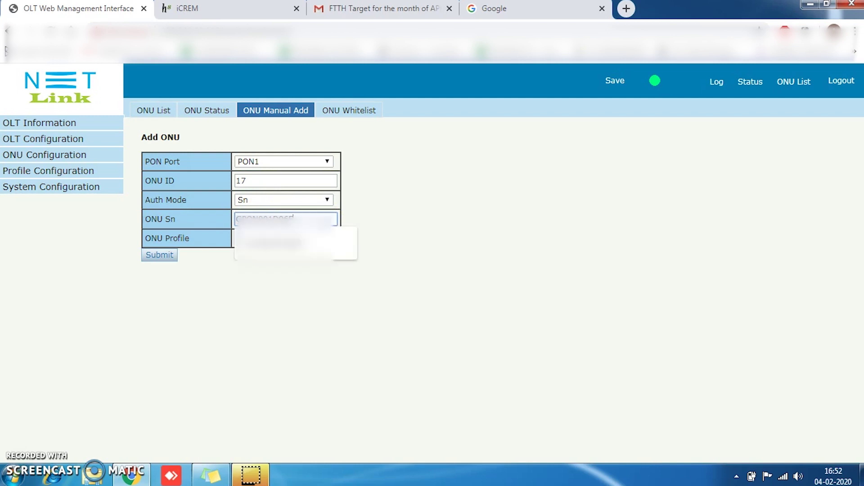
pyautogui.press('BackSpace')
pyautogui.press('BackSpace')
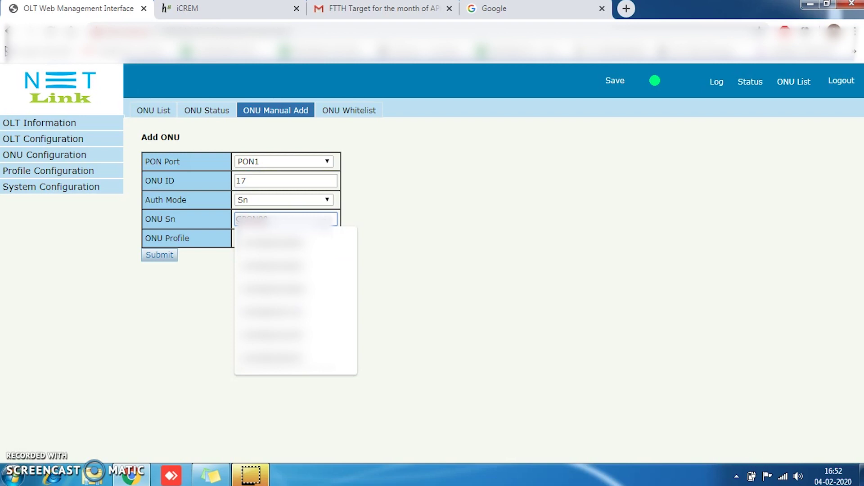
pyautogui.press('Escape')
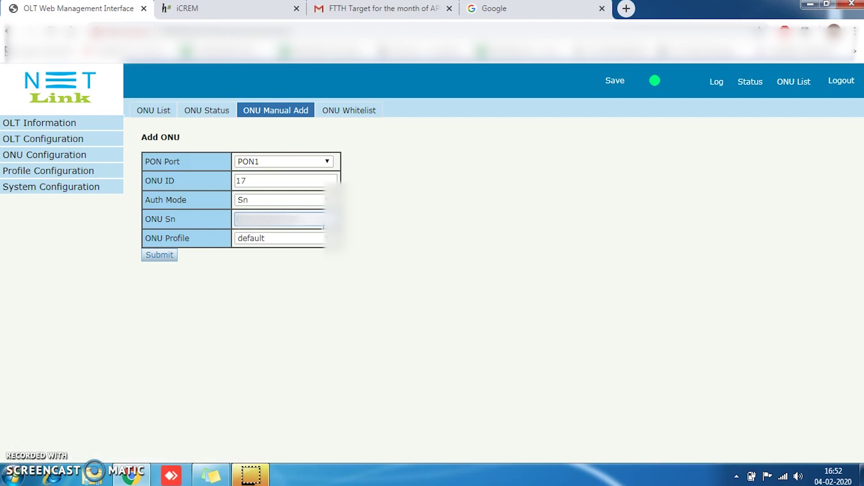
# - Assign the 1GE profile to the new ONU and submit it
pyautogui.click(299, 239)
pyautogui.click(275, 260)
pyautogui.click(169, 256)
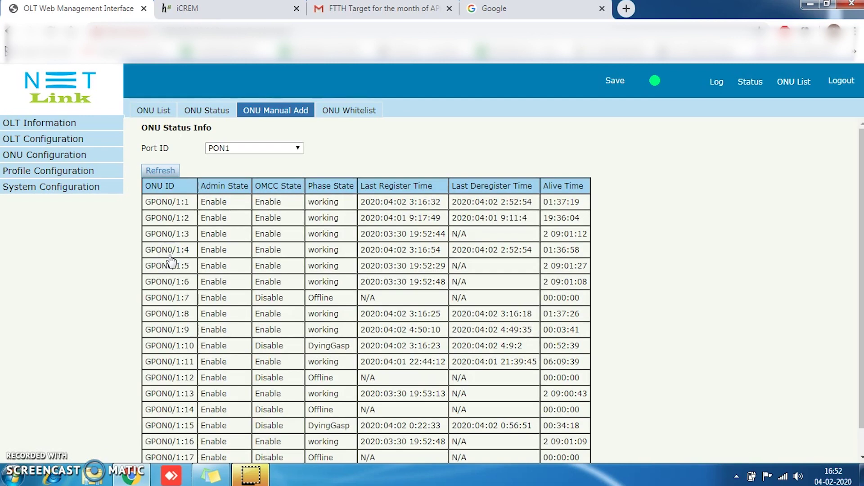
pyautogui.click(163, 166)
# - Return to the ONU authentication list and look through all entries on port PON2
pyautogui.click(48, 157)
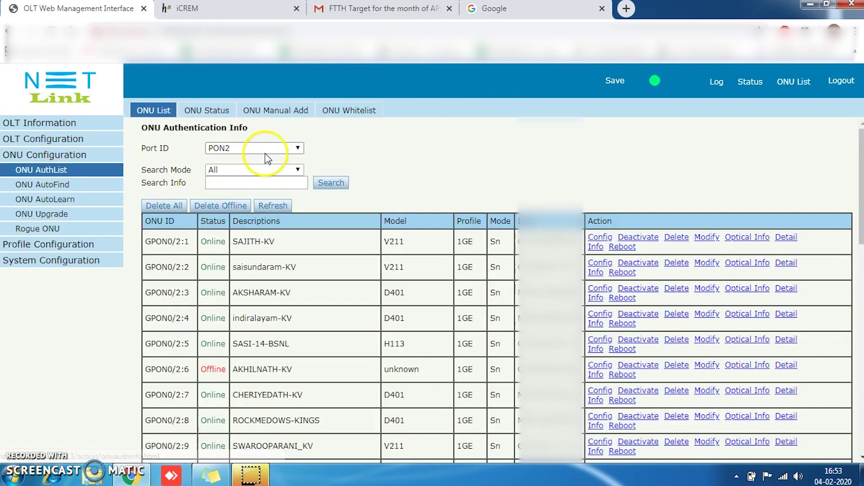
pyautogui.scroll(-8, 274, 216)
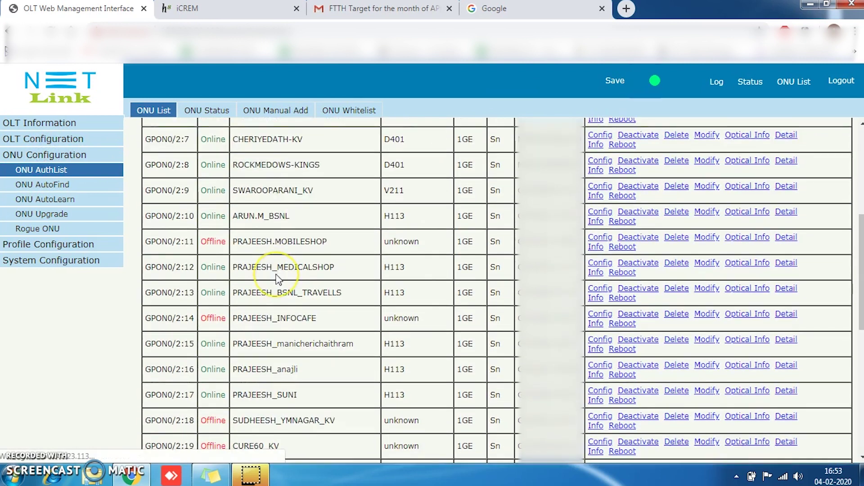
pyautogui.scroll(-6, 276, 279)
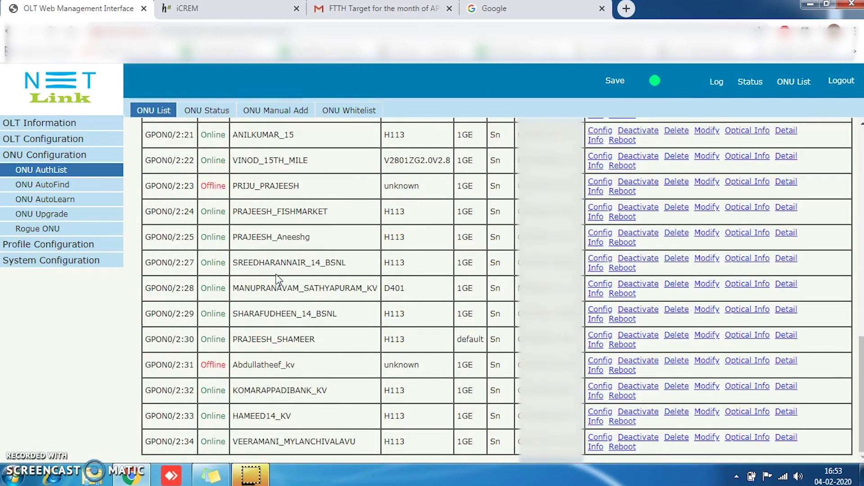
pyautogui.scroll(15, 290, 390)
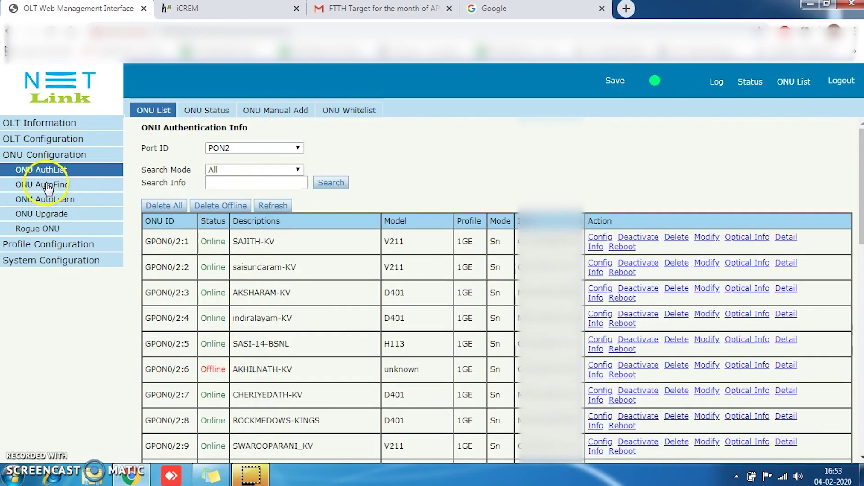
# - Switch the ONU authentication list to port PON1 and locate the newly added ONU
pyautogui.click(43, 170)
pyautogui.click(241, 151)
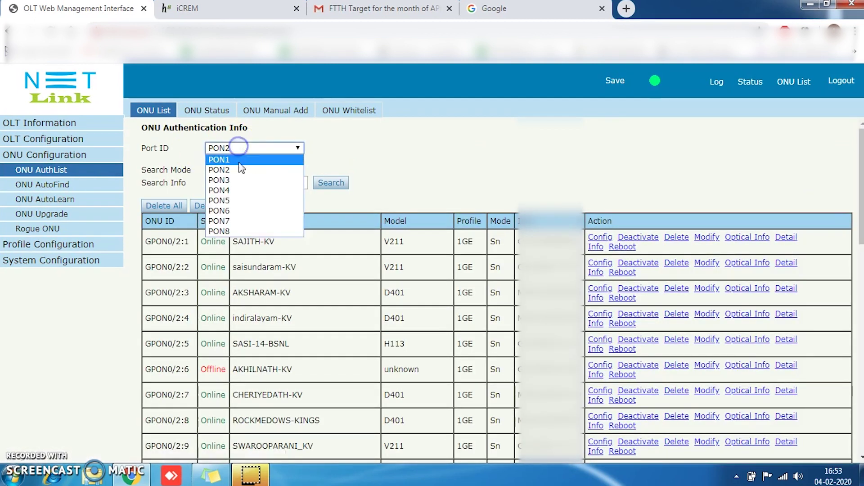
pyautogui.click(243, 158)
pyautogui.scroll(-2, 265, 235)
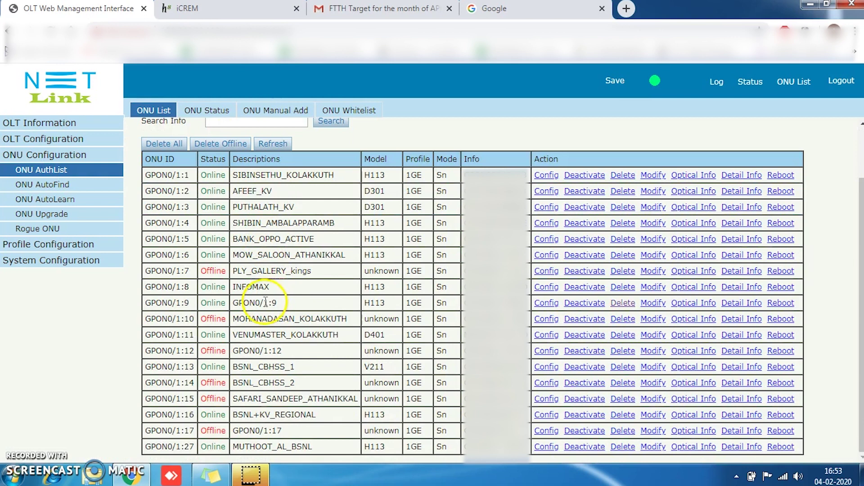
# - Check the ONU ID, description and serial number of the newly added GPON0/1:17 entry in the authentication list
pyautogui.moveTo(265, 303); pyautogui.dragTo(274, 303)
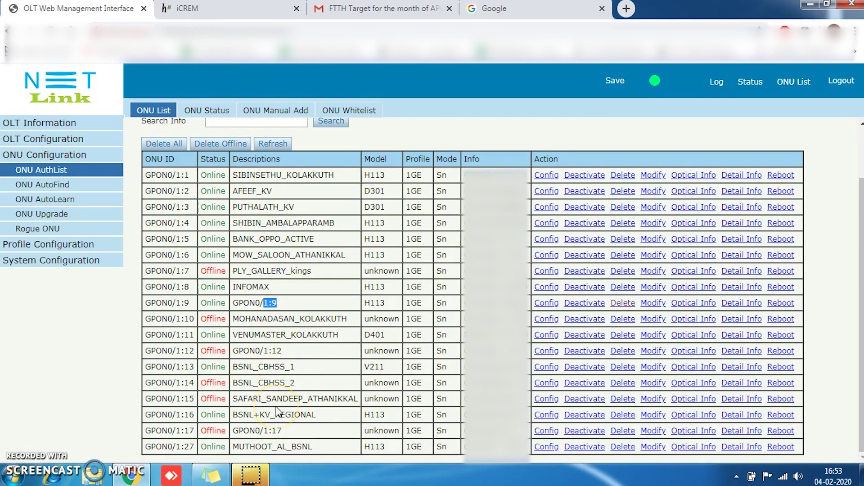
pyautogui.moveTo(255, 431); pyautogui.dragTo(275, 435)
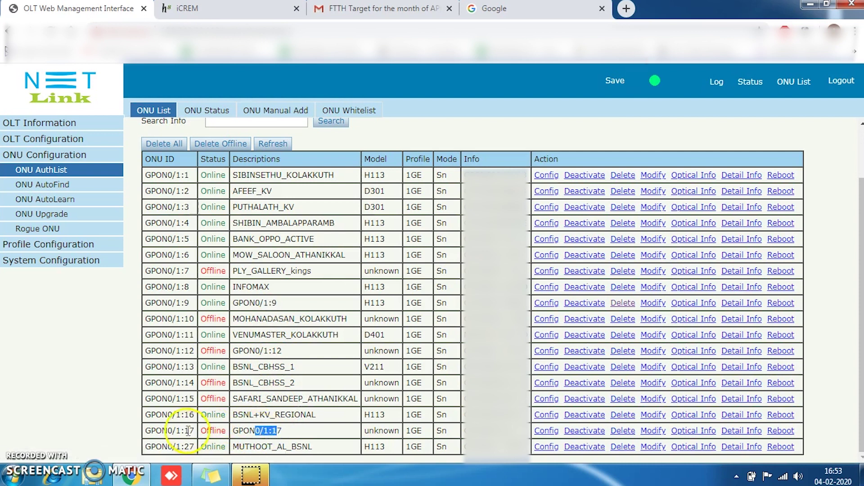
pyautogui.moveTo(176, 431); pyautogui.dragTo(193, 430)
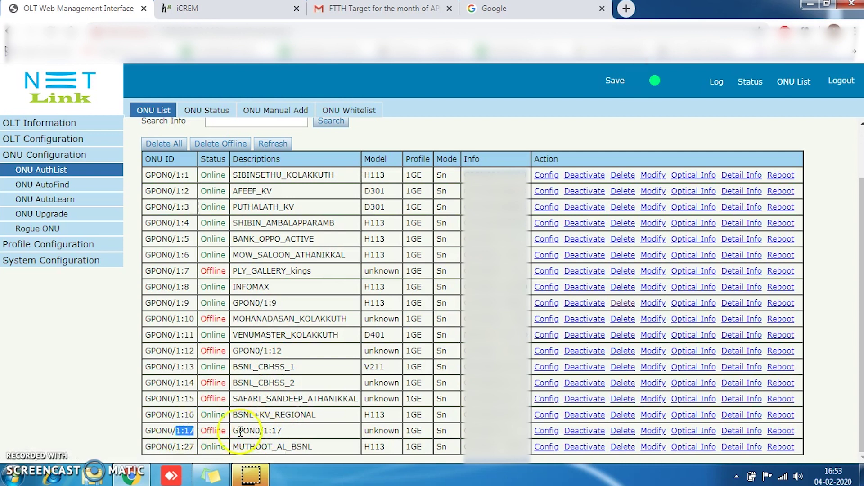
pyautogui.moveTo(529, 431); pyautogui.dragTo(465, 430)
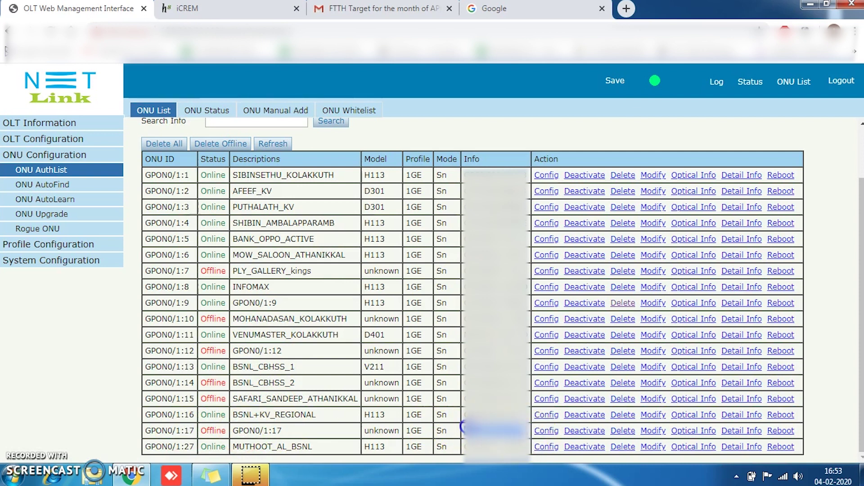
pyautogui.click(504, 432)
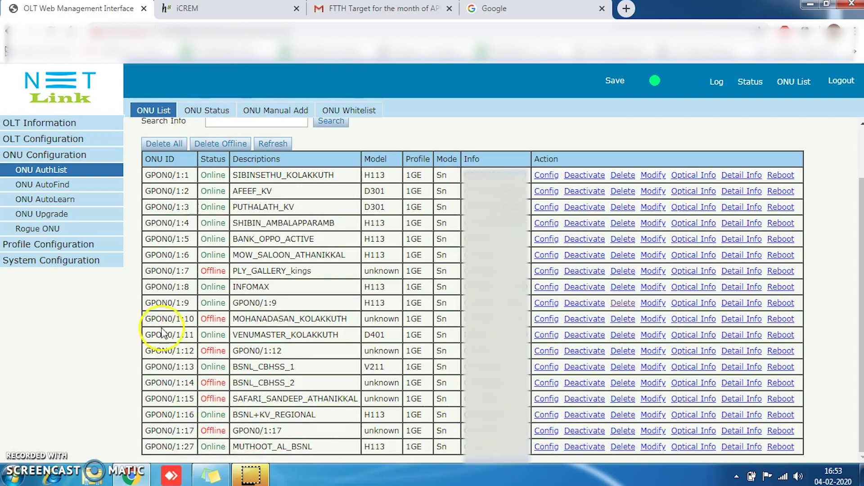
# - Open the profile binding configuration for ONU 17 on port PON1
pyautogui.click(52, 244)
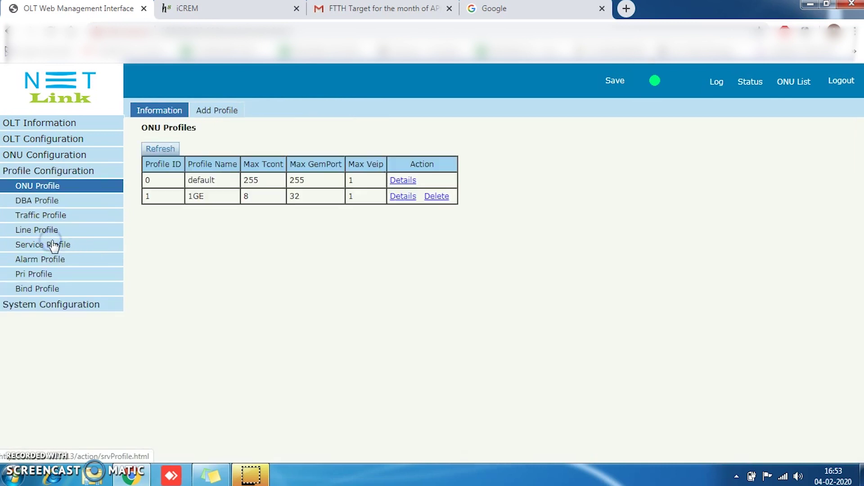
pyautogui.click(45, 295)
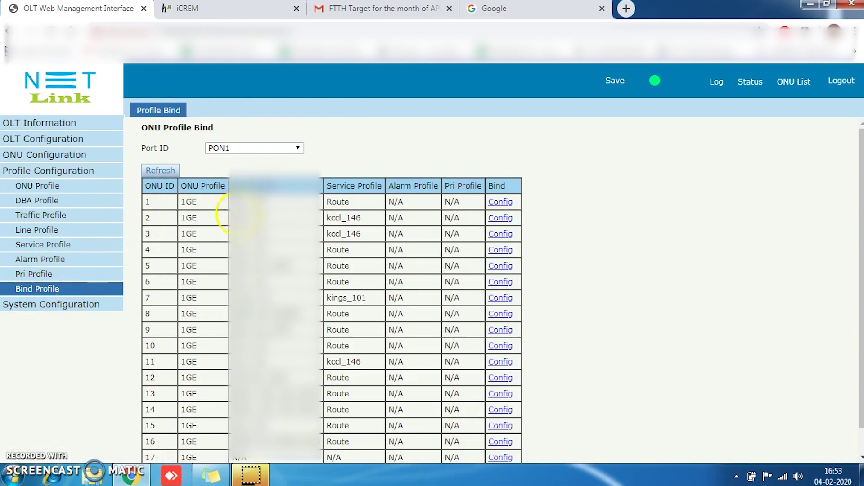
pyautogui.scroll(-2, 236, 210)
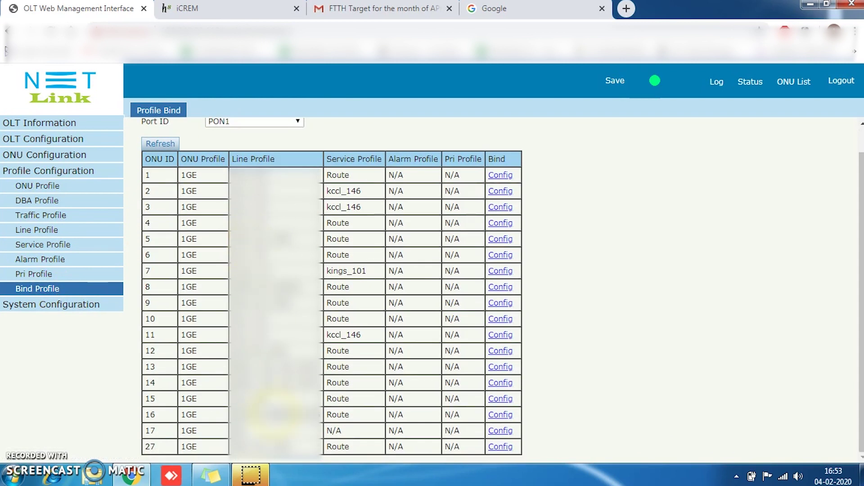
pyautogui.click(500, 430)
# - Bind line profile 400_410_1830 and service profile Route to ONU 17, commit the binding and save the OLT configuration
pyautogui.click(231, 158)
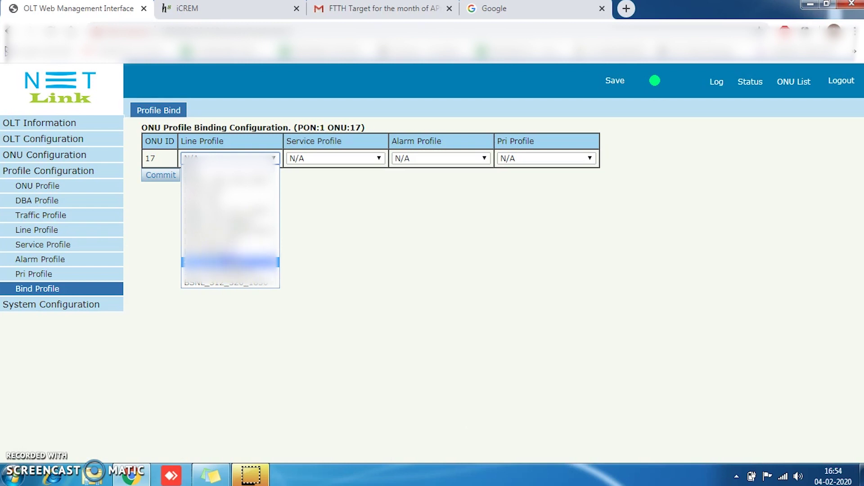
pyautogui.click(232, 260)
pyautogui.click(335, 167)
pyautogui.click(330, 185)
pyautogui.click(161, 176)
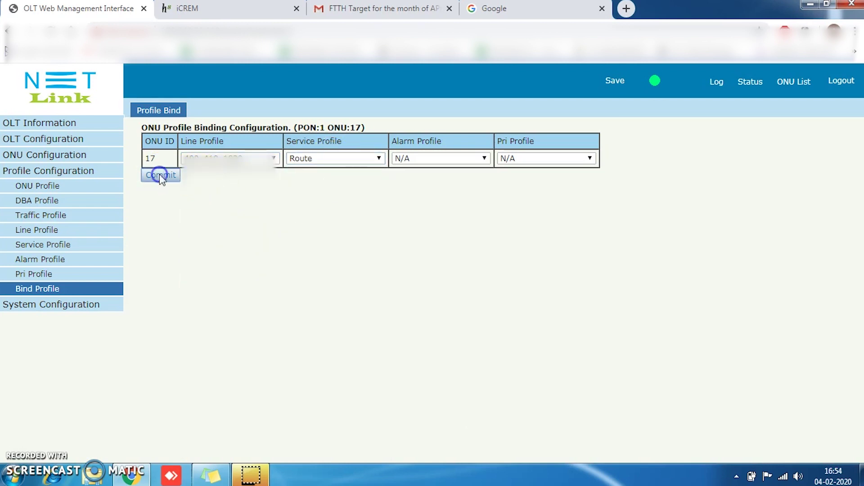
pyautogui.click(546, 102)
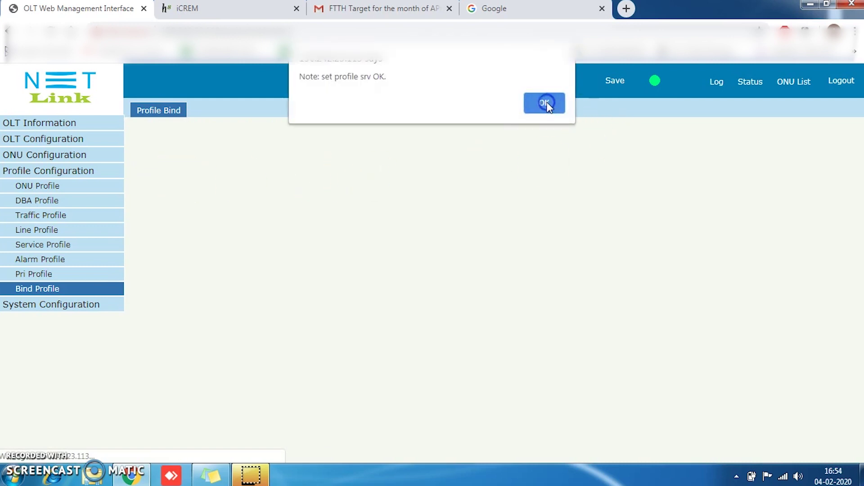
pyautogui.click(616, 82)
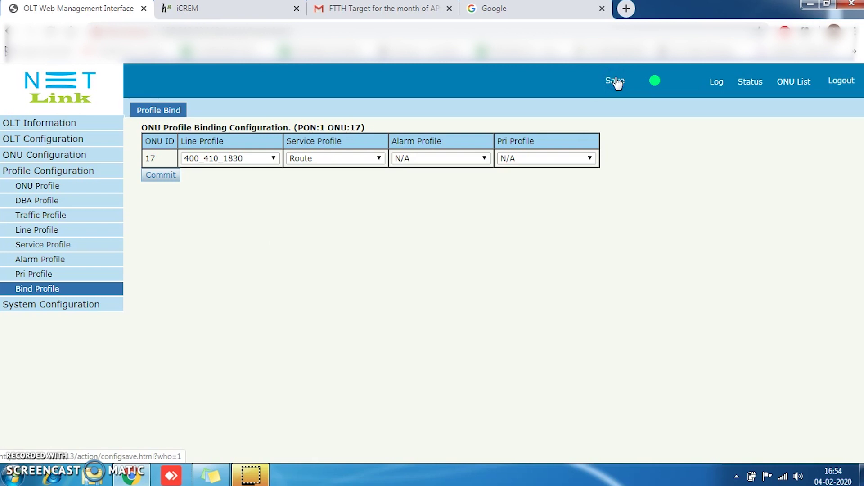
# - Return to the ONU authentication list and review the serial number and description of the GPON0/1:17 entry
pyautogui.click(31, 155)
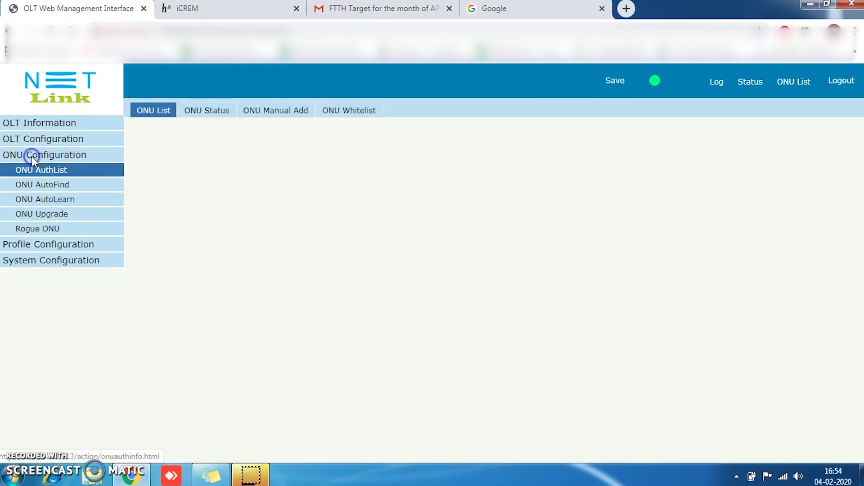
pyautogui.scroll(-2, 233, 235)
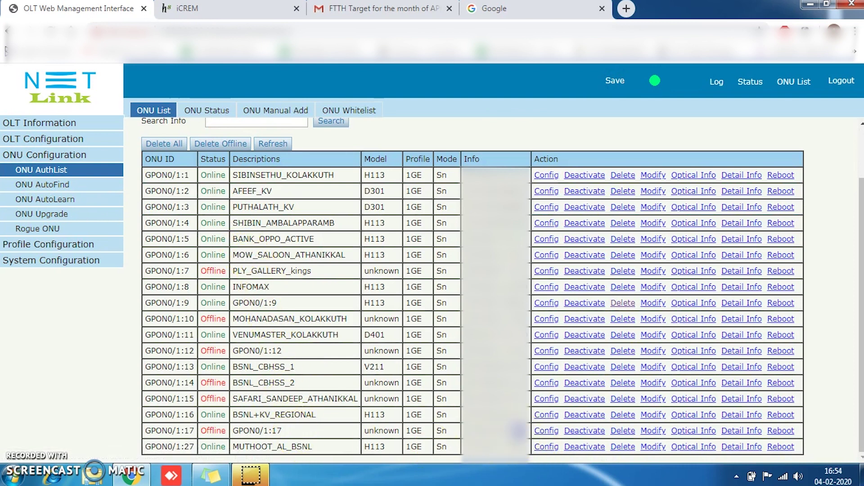
pyautogui.doubleClick(520, 431)
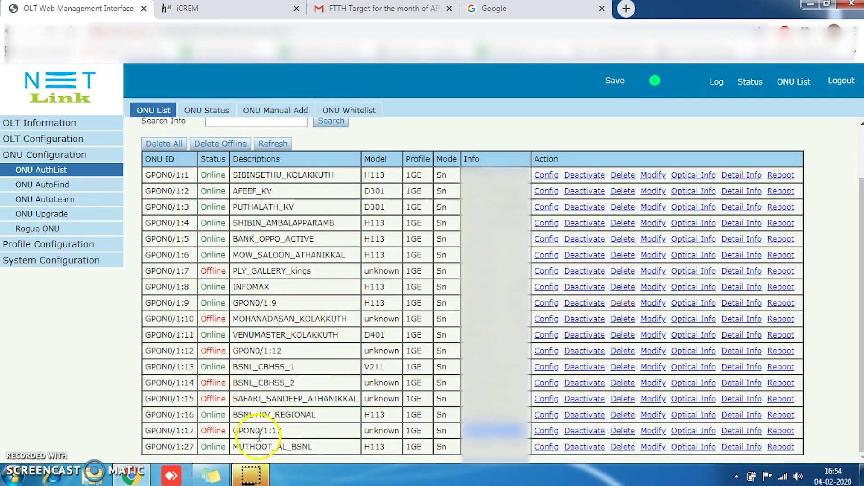
pyautogui.moveTo(255, 432); pyautogui.dragTo(287, 433)
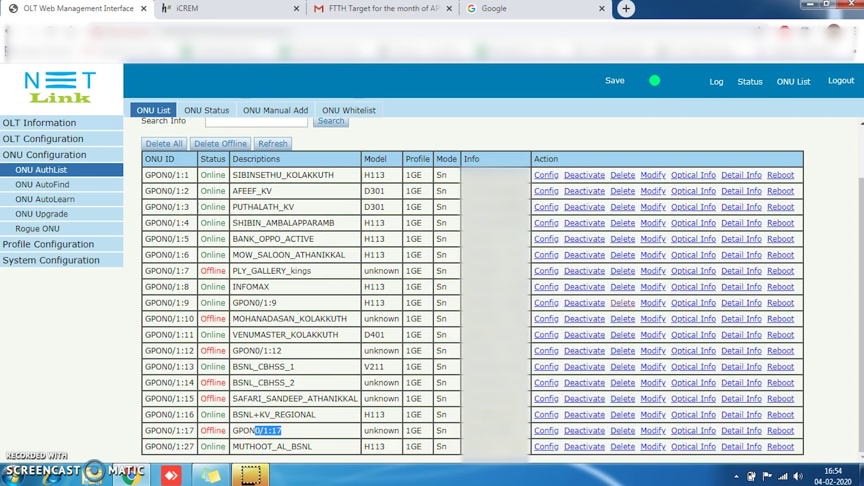
# - Log out of the OLT management interface and switch to the open Google page
pyautogui.click(841, 79)
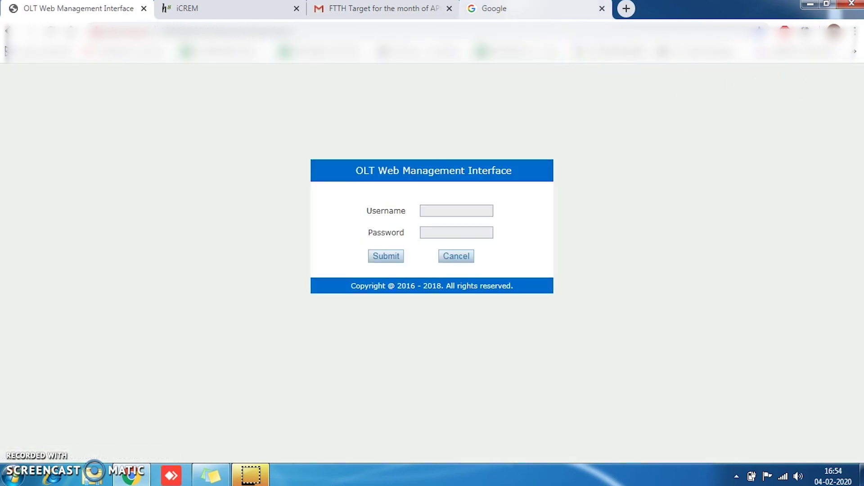
pyautogui.hotkey('ctrl', '4')
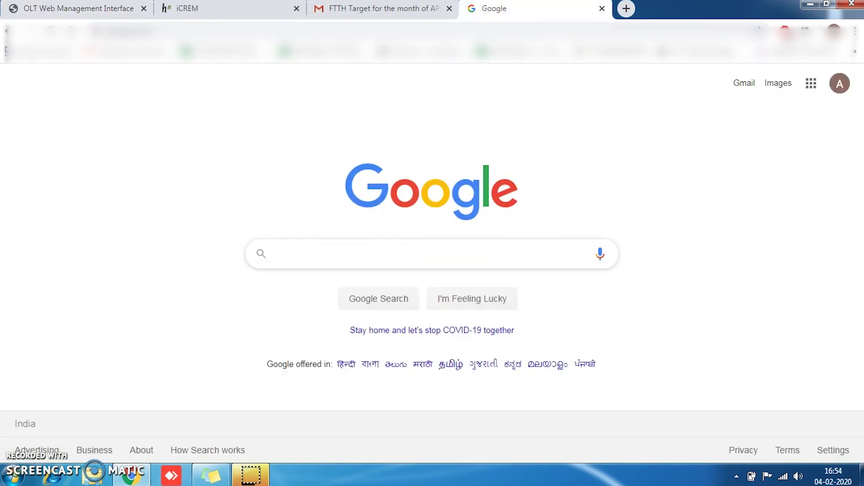